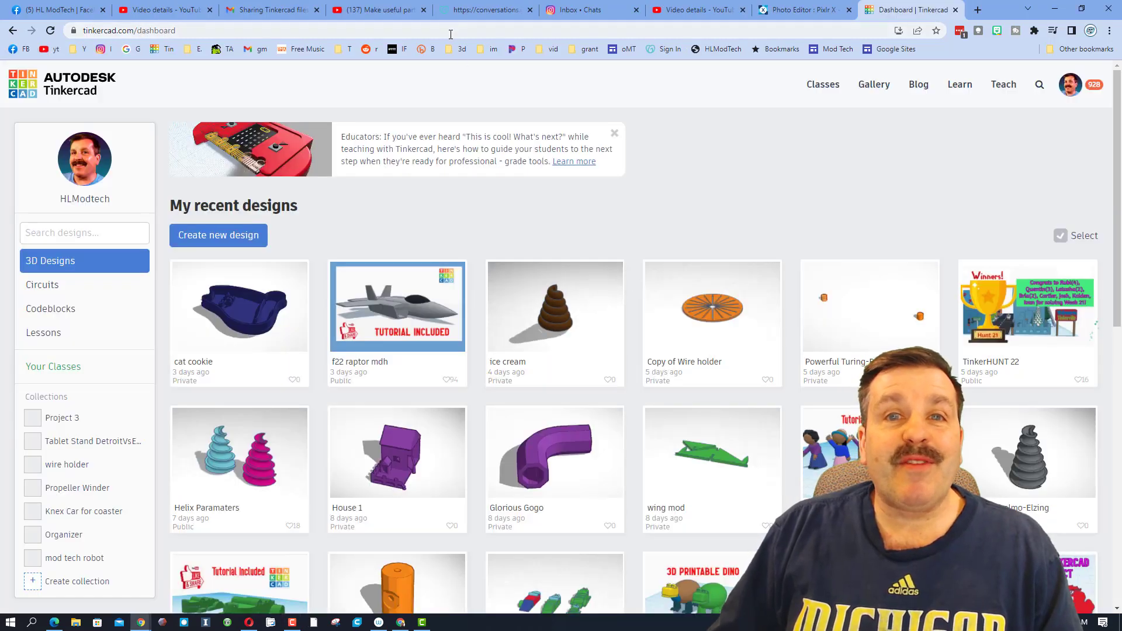
Paste the copied Tudor Square House share link into Chrome's address bar.
right_click(450, 33)
Load the shared Tudor Square House design and orbit to a top-down view of the scene.
click(528, 143)
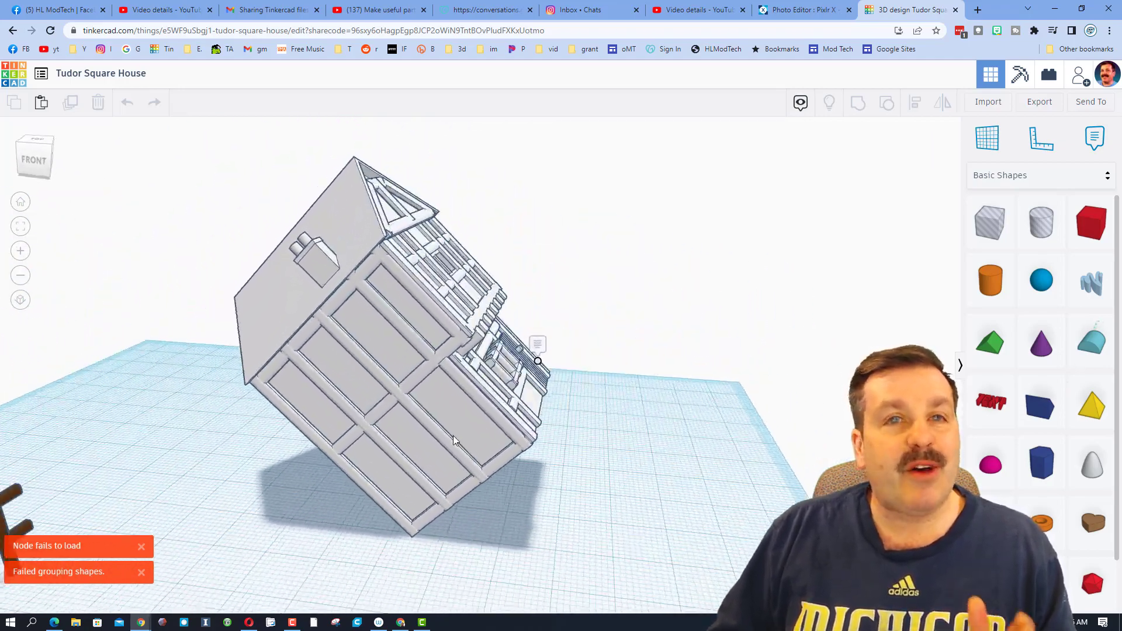
right_drag(502, 442, 534, 425)
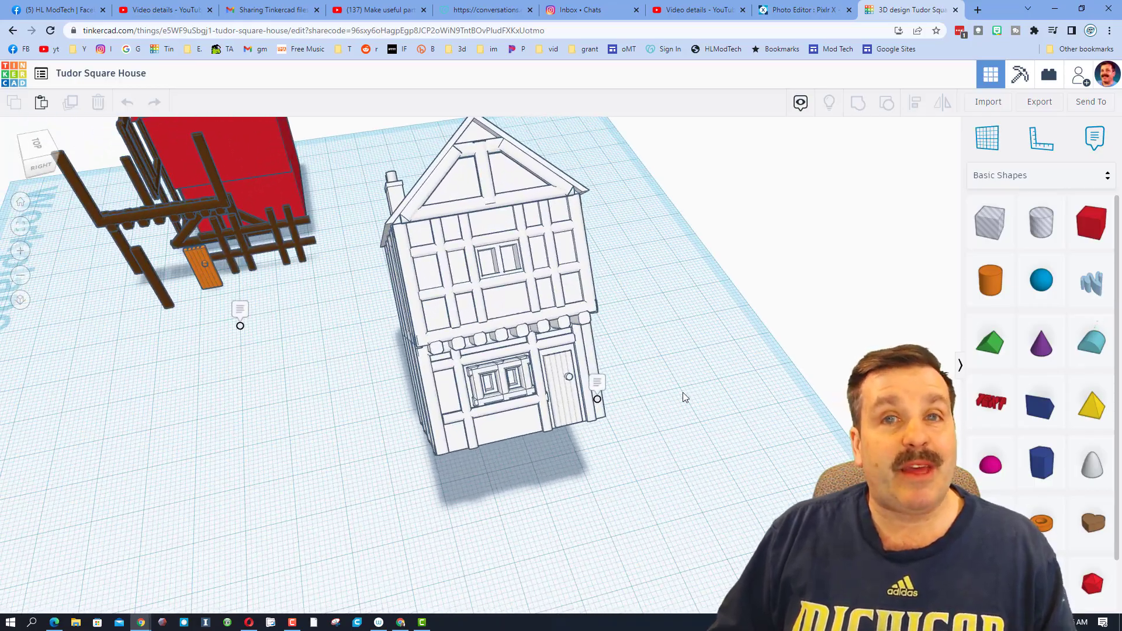
mouse_move(685, 398)
right_down()
mouse_move(326, 430)
mouse_move(279, 391)
mouse_move(287, 382)
right_up()
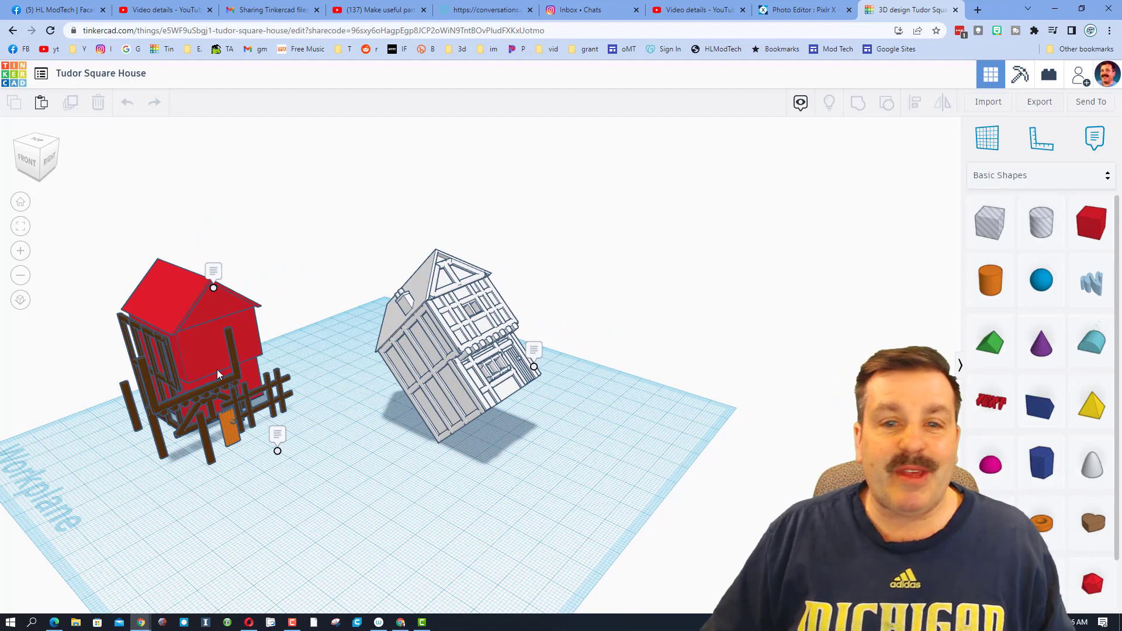
right_drag(195, 383, 489, 330)
Select the Tudor house and orbit around both houses, ending at a low front view.
click(488, 329)
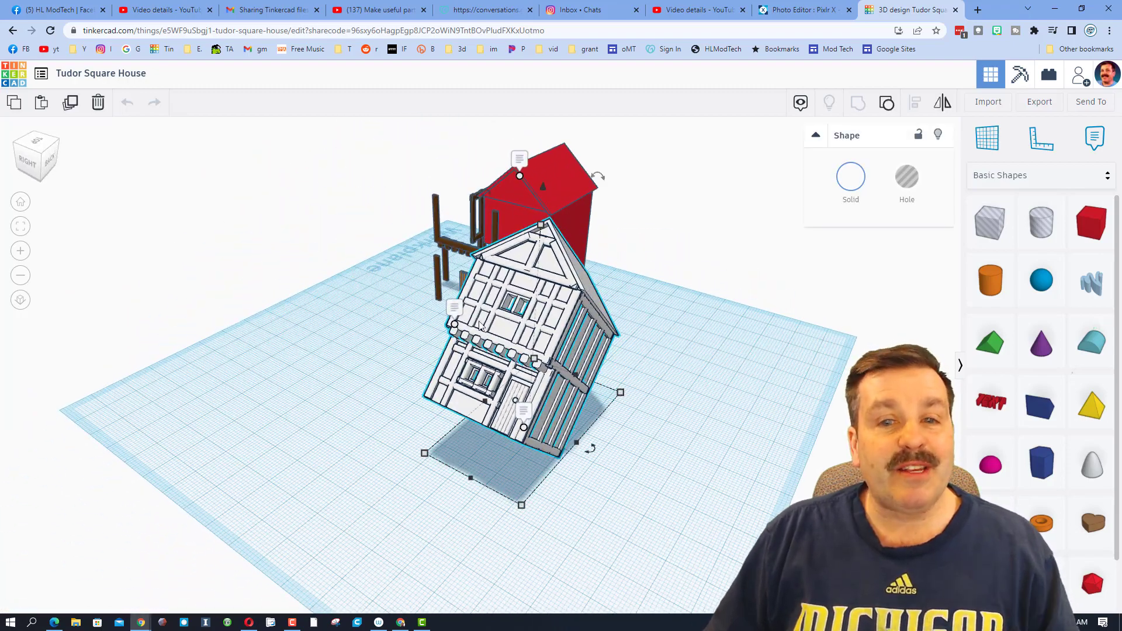
right_drag(542, 351, 591, 392)
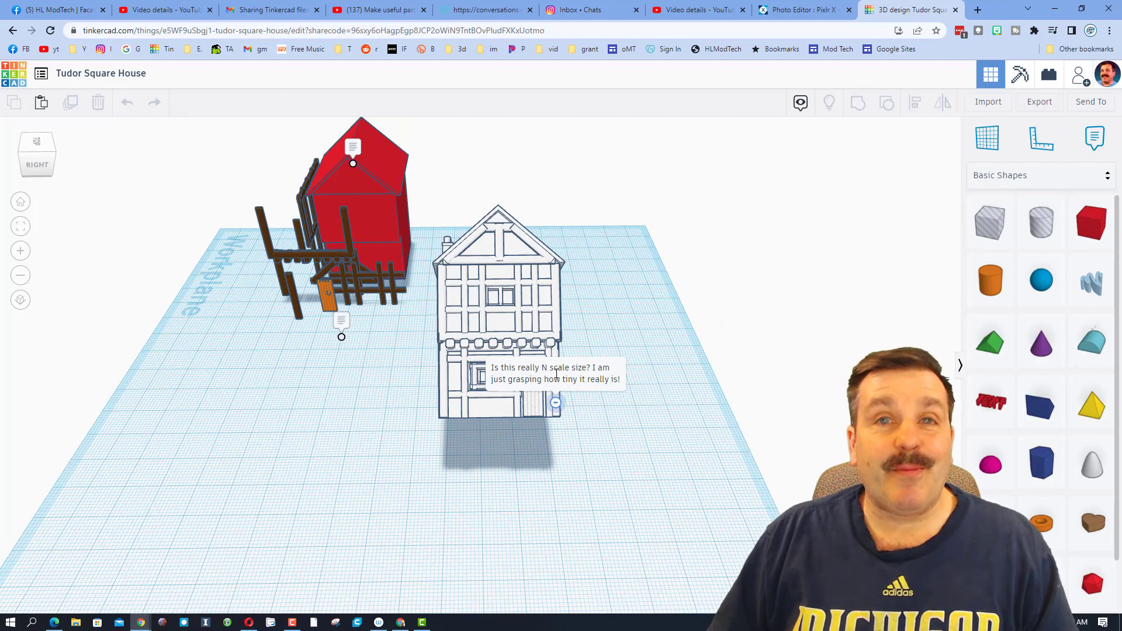
right_click(566, 377)
mouse_move(509, 454)
right_down()
mouse_move(467, 441)
mouse_move(457, 464)
right_up()
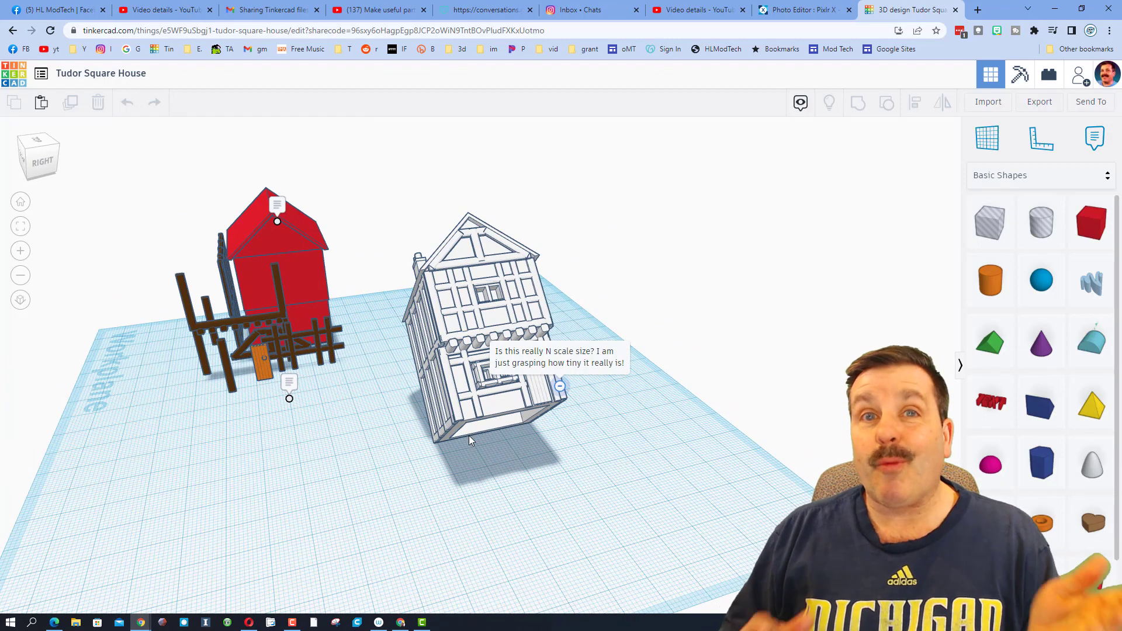
mouse_move(391, 423)
right_down()
mouse_move(447, 449)
mouse_move(430, 457)
right_up()
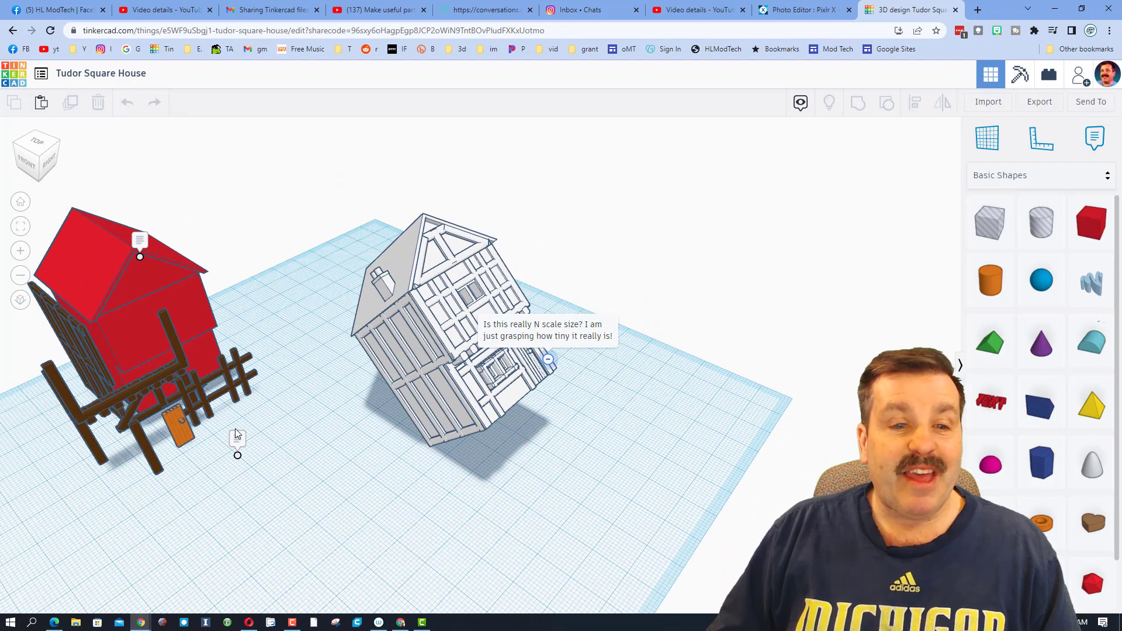
right_drag(237, 443, 750, 259)
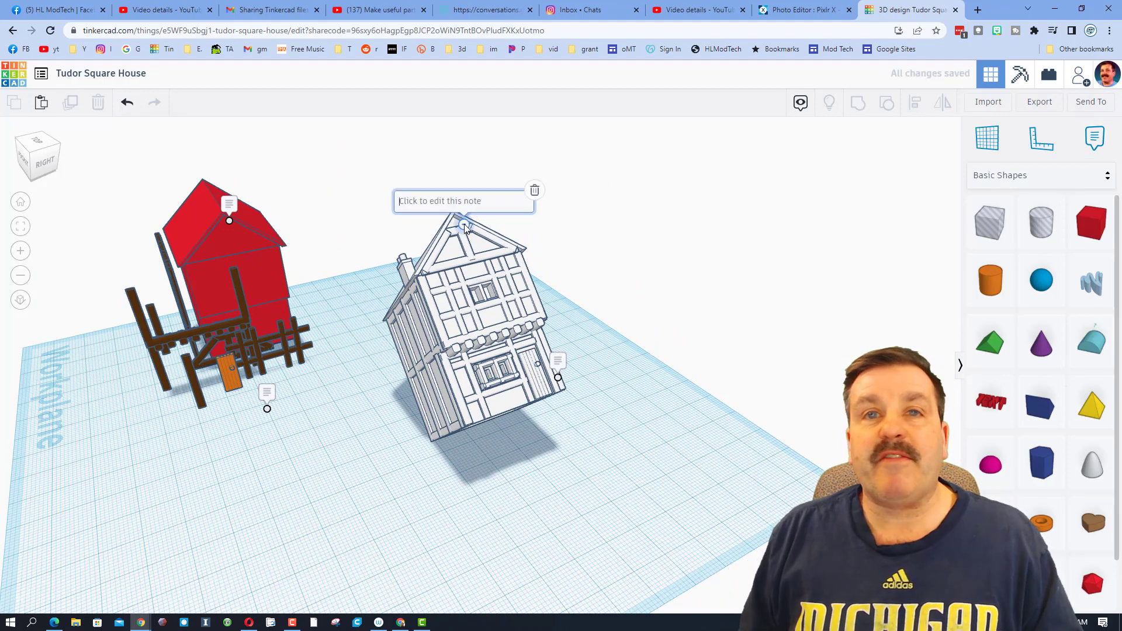
mouse_move(392, 300)
right_down()
mouse_move(578, 286)
mouse_move(521, 338)
mouse_move(417, 319)
mouse_move(619, 316)
mouse_move(531, 315)
mouse_move(471, 351)
mouse_move(420, 304)
mouse_move(412, 206)
right_up()
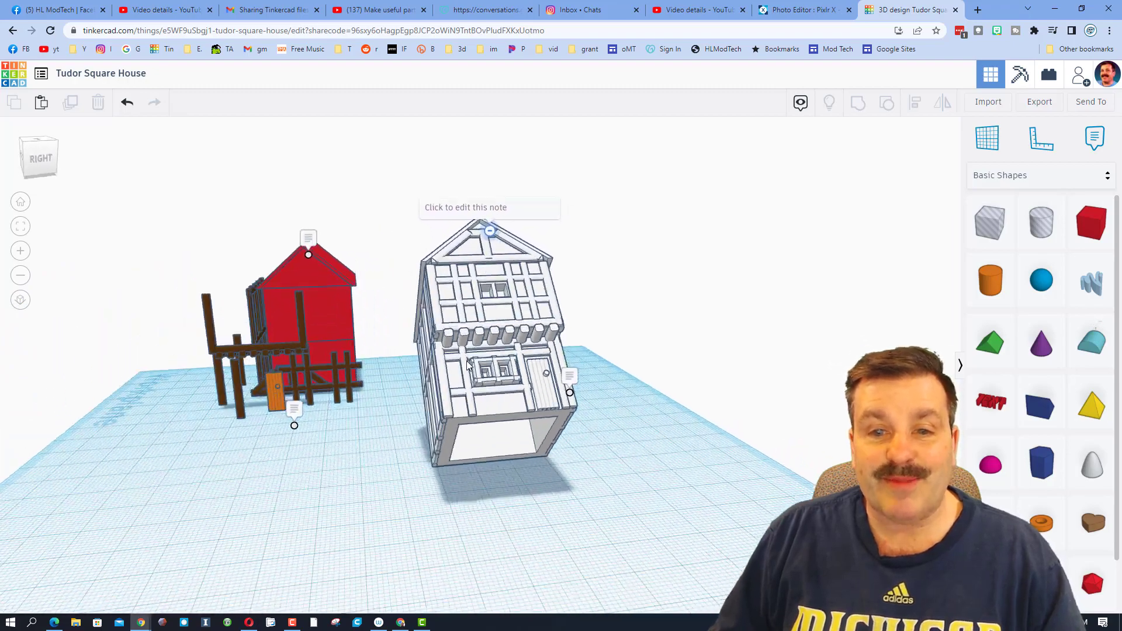
Load the Tudor House design from the second share link and orbit to its front-right corner.
right_click(474, 30)
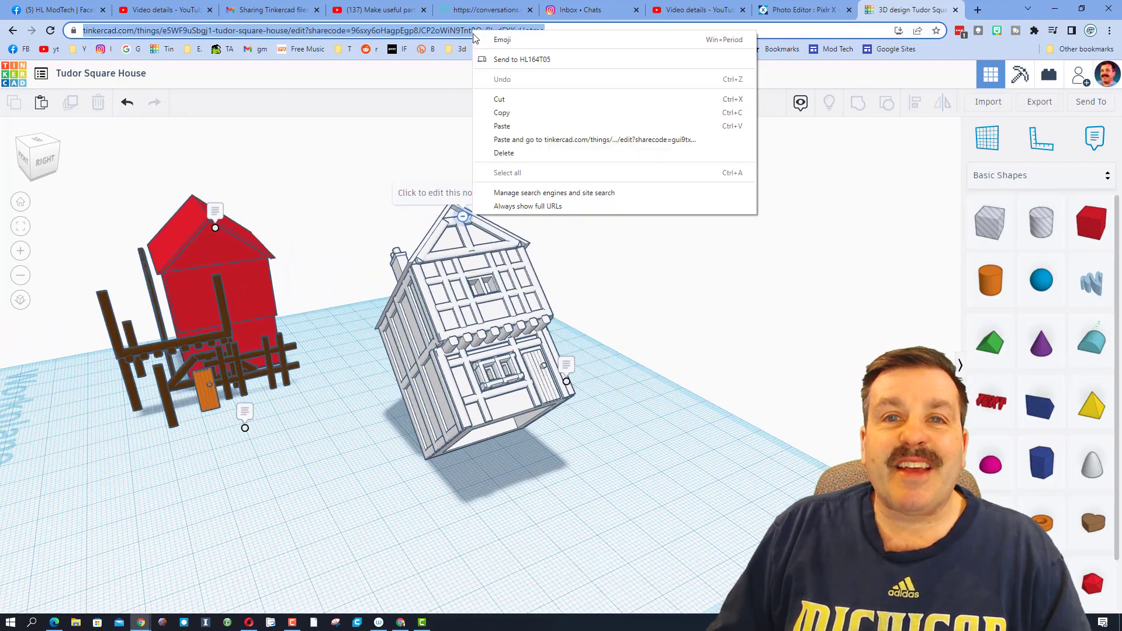
click(541, 143)
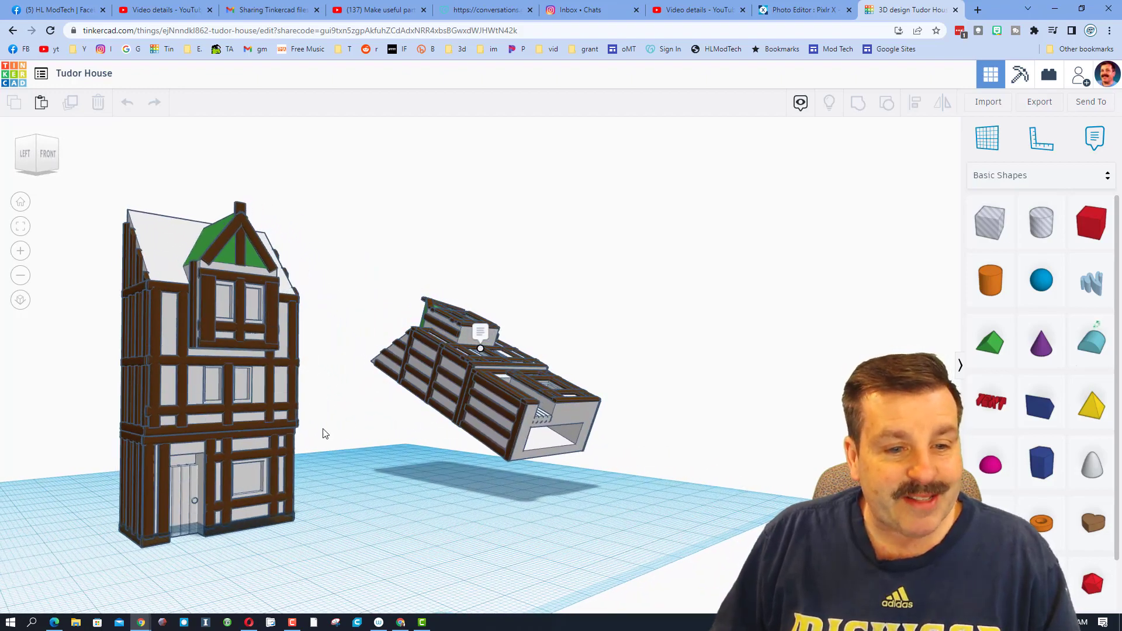
mouse_move(318, 431)
right_down()
mouse_move(204, 477)
mouse_move(498, 450)
mouse_move(494, 345)
mouse_move(480, 346)
right_up()
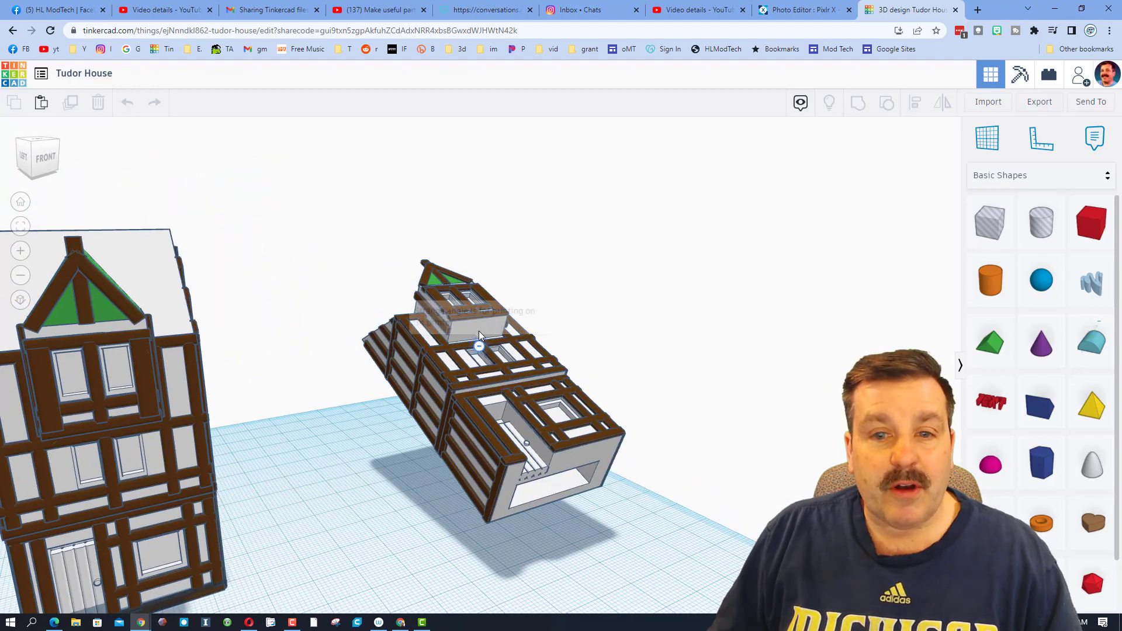
mouse_move(636, 394)
right_down()
mouse_move(427, 405)
mouse_move(483, 362)
mouse_move(563, 424)
mouse_move(394, 413)
mouse_move(422, 485)
right_up()
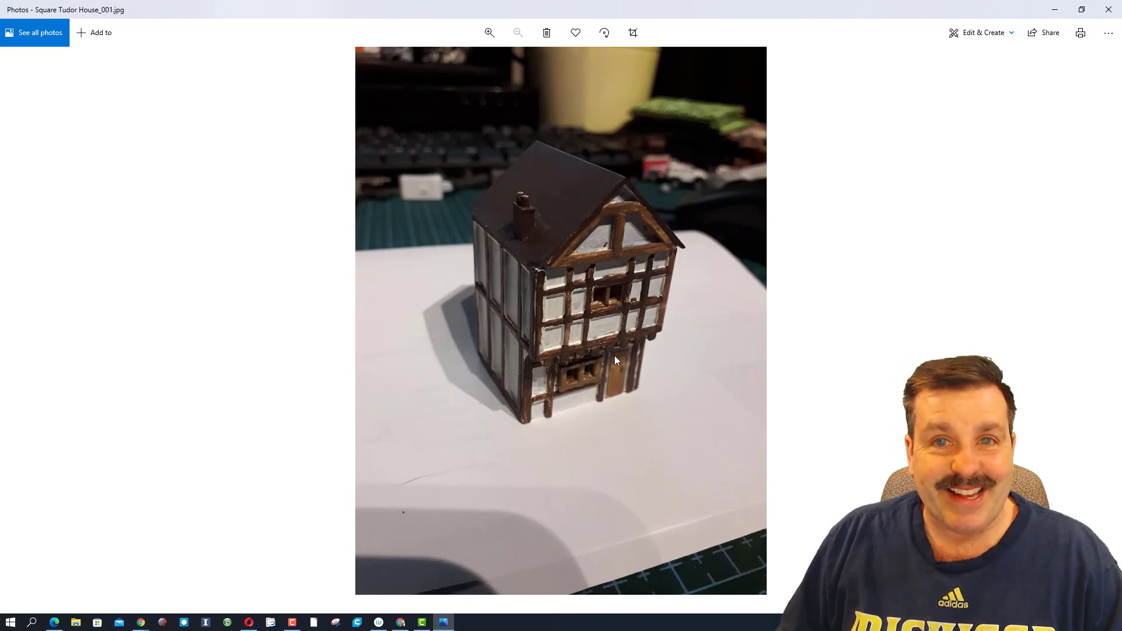
Advance to Square Tudor House_002.jpg and zoom in three steps.
key(Right)
click(488, 36)
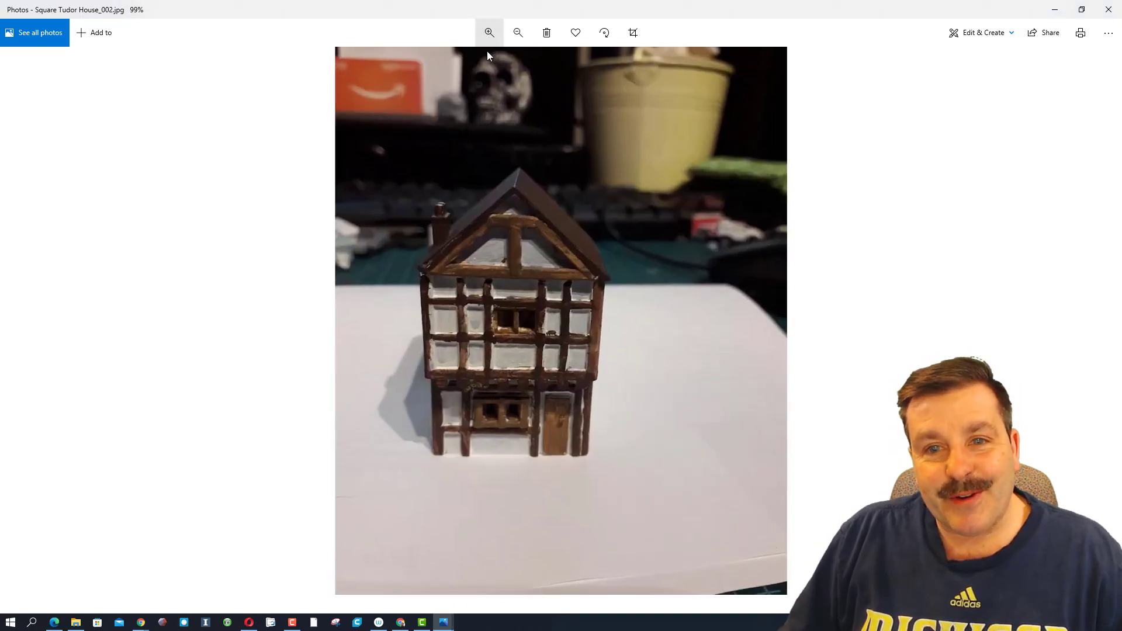
click(489, 32)
click(488, 32)
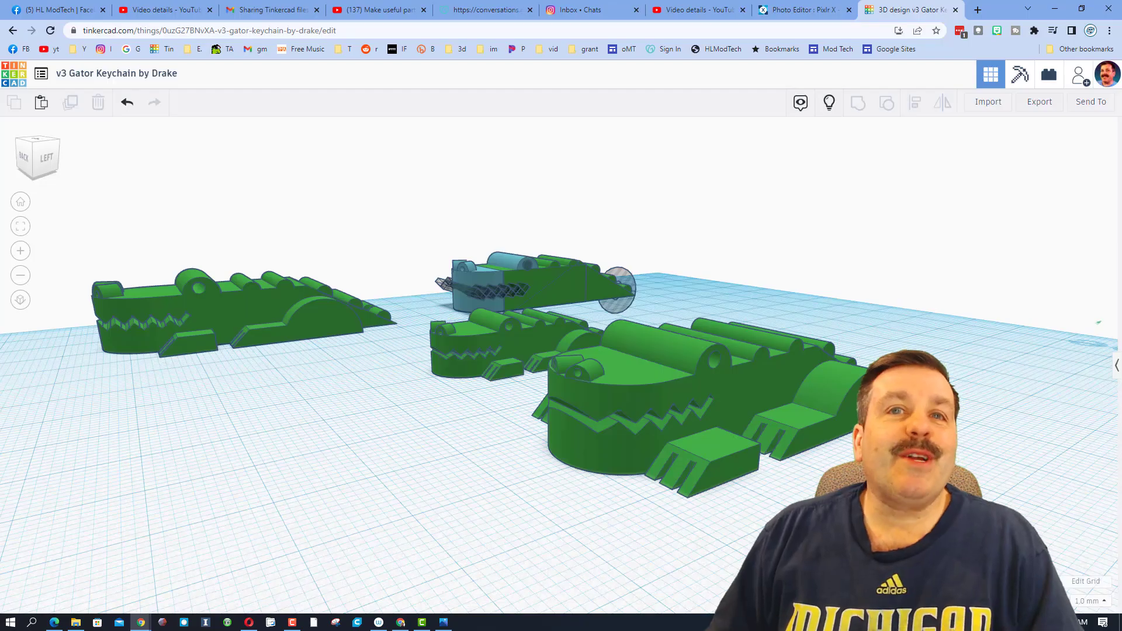
Copy the v3 Gator Keychain collaboration link from the Invite people dialog.
click(1078, 75)
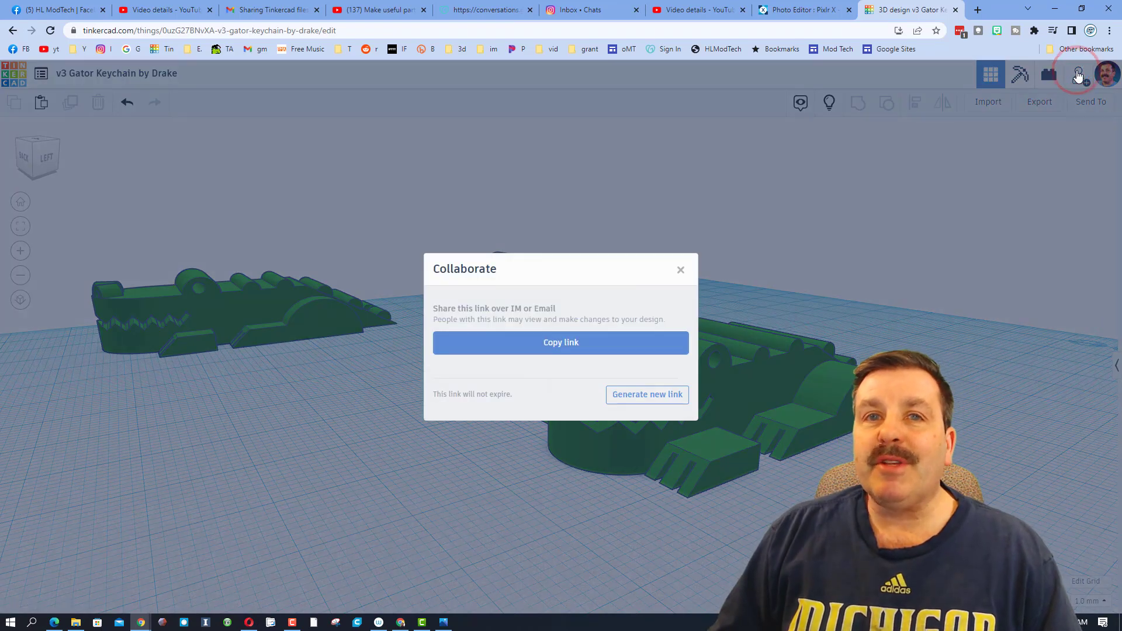
click(574, 349)
click(681, 269)
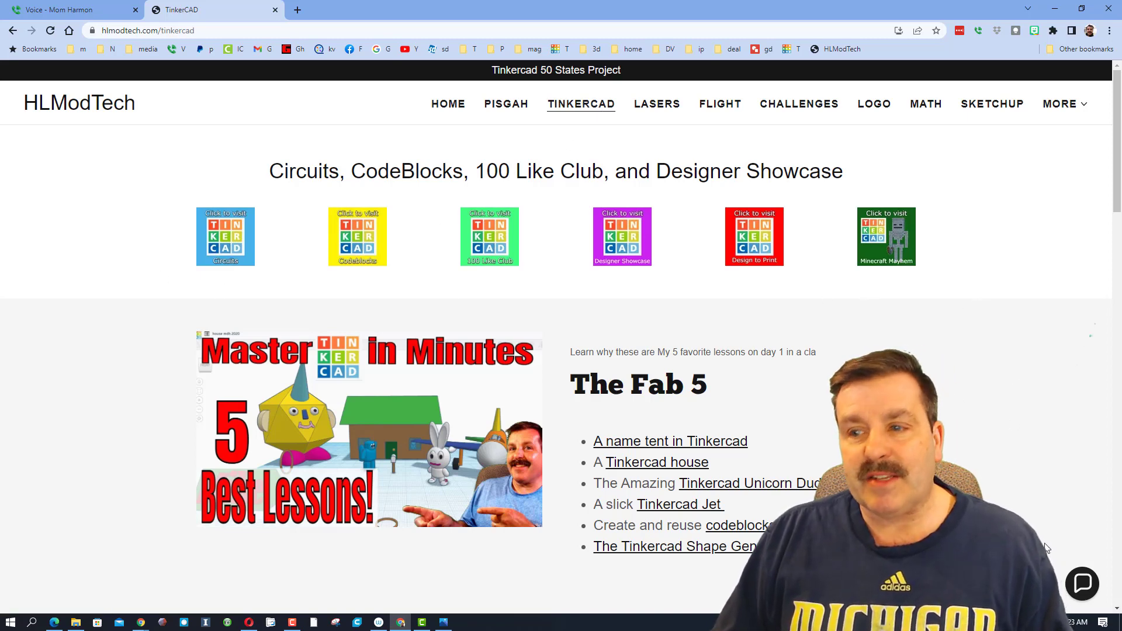
Close the Contact Us chat panel on the HLModTech Tinkercad page.
click(1084, 583)
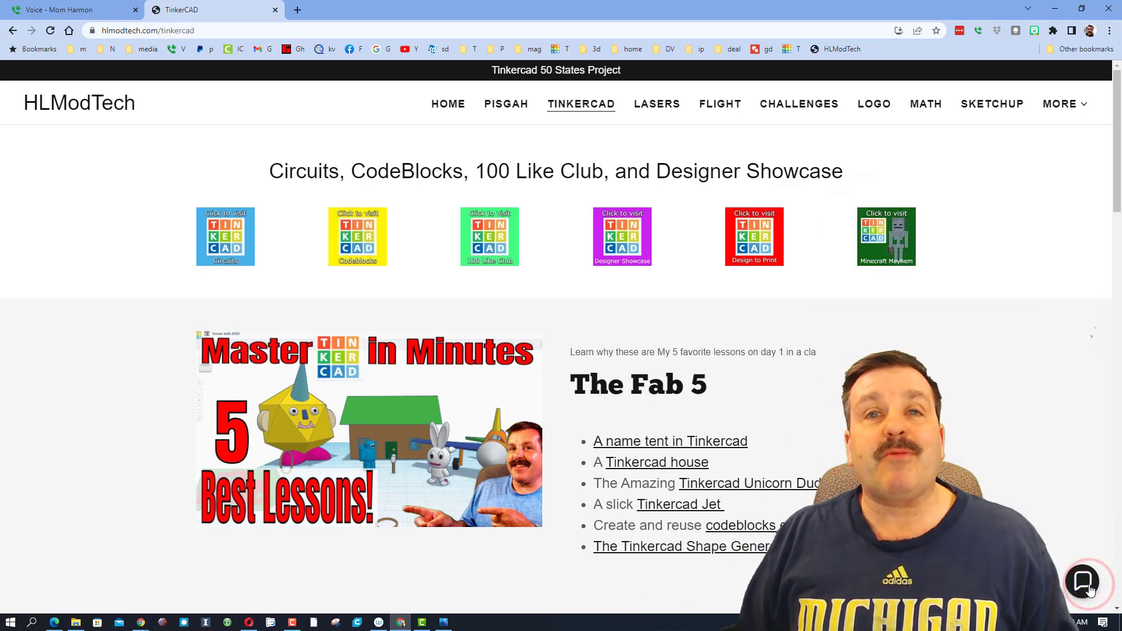